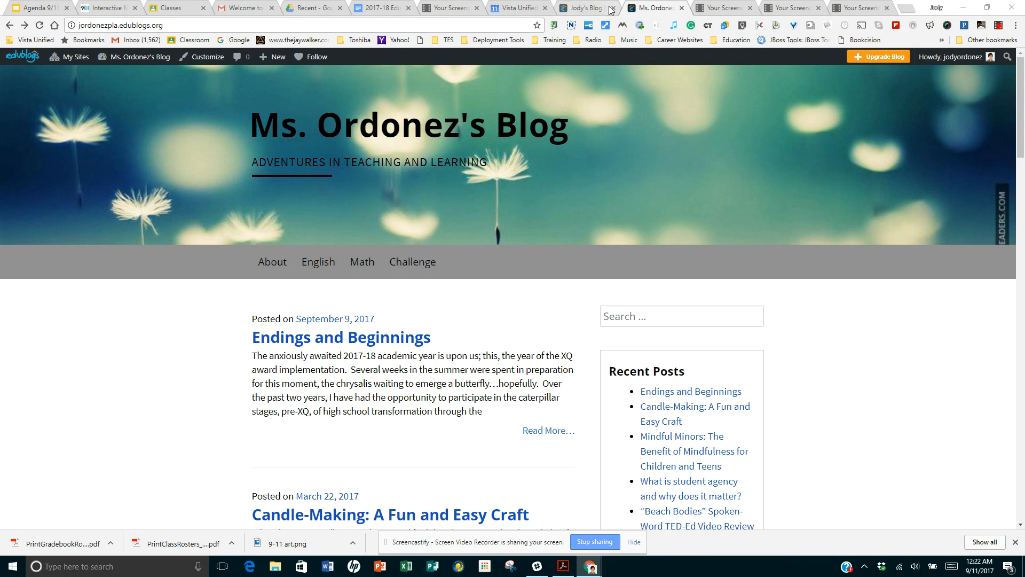
Open the post categories of the "Teaching is my superpower!" blog and add a category named English
{"action": "left_click", "coordinate": [592, 13]}
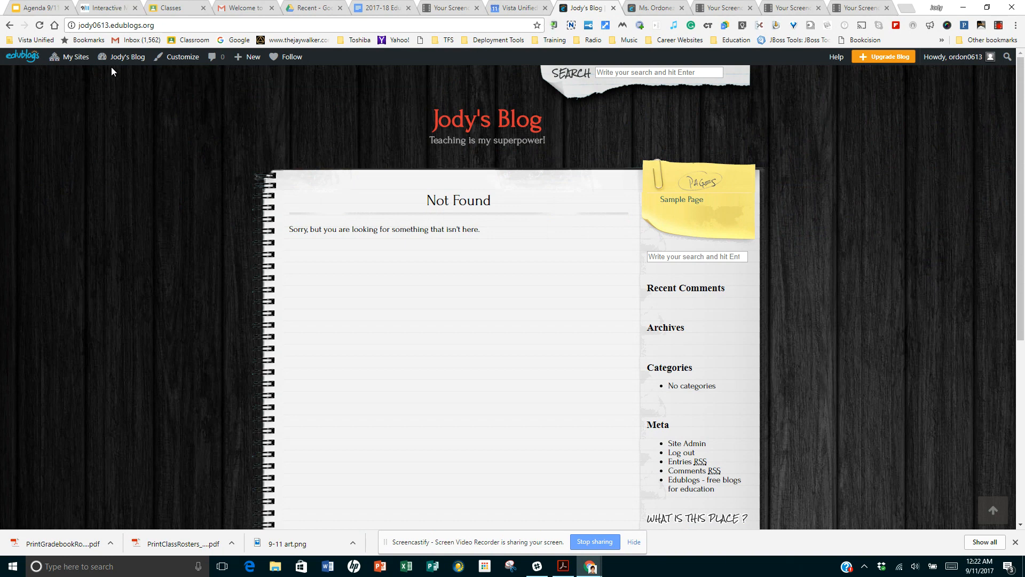
{"action": "mouse_move", "coordinate": [112, 57]}
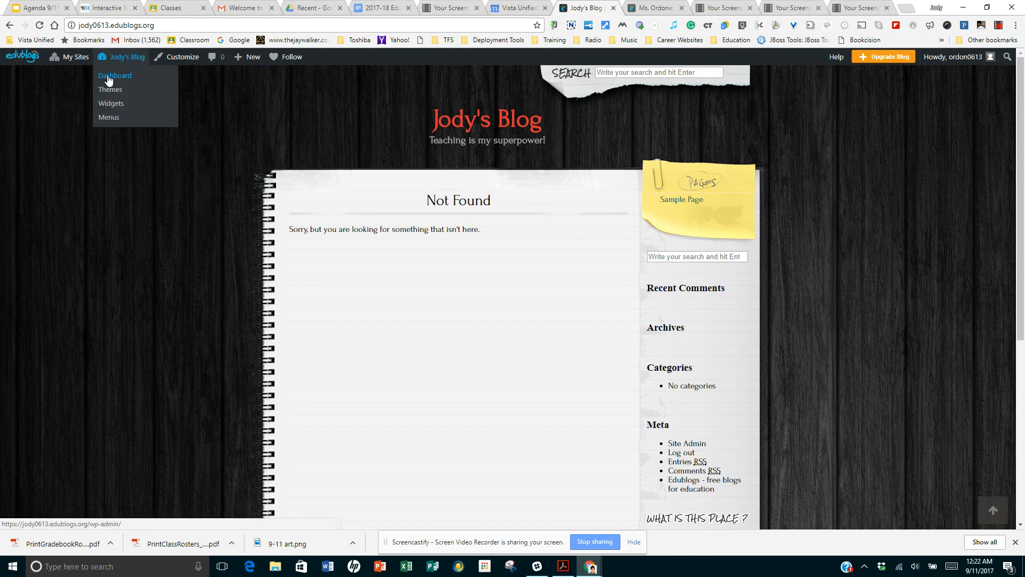
{"action": "left_click", "coordinate": [109, 78]}
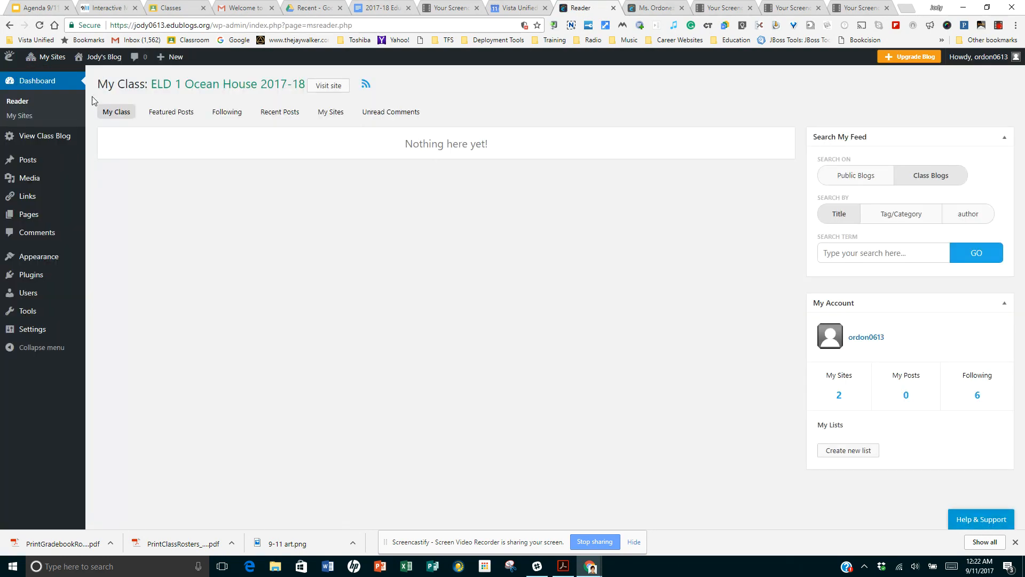
{"action": "mouse_move", "coordinate": [35, 162]}
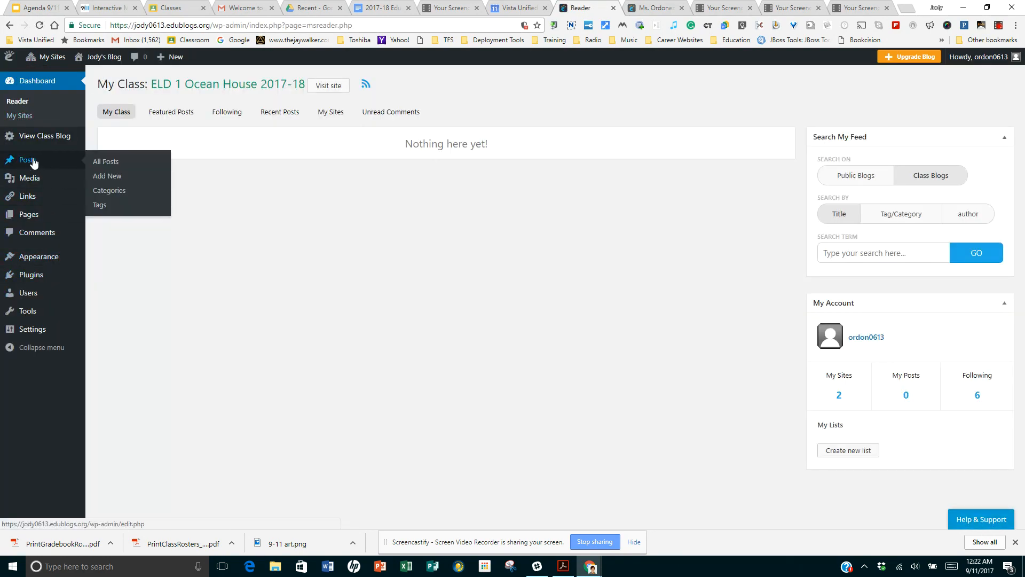
{"action": "left_click", "coordinate": [119, 193]}
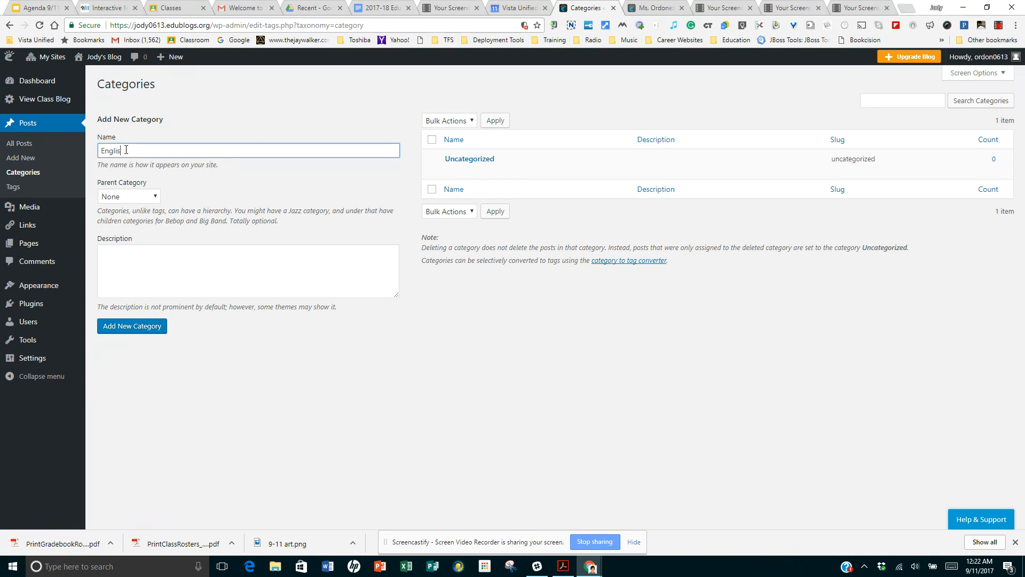
{"action": "left_click", "coordinate": [129, 329]}
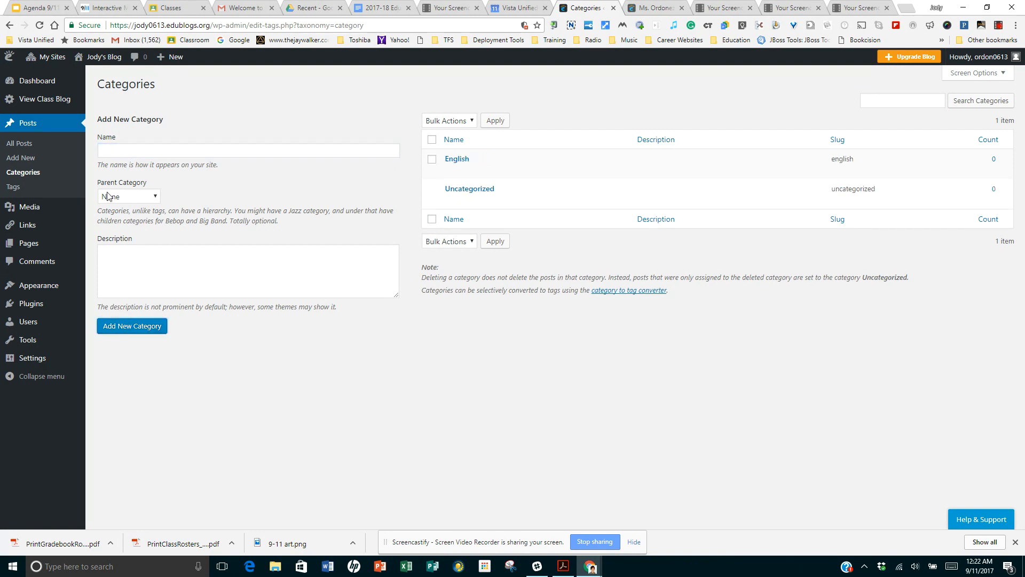
Add two more top-level categories named Math and Challenge
{"action": "left_click", "coordinate": [116, 156]}
{"action": "type", "text": "Math"}
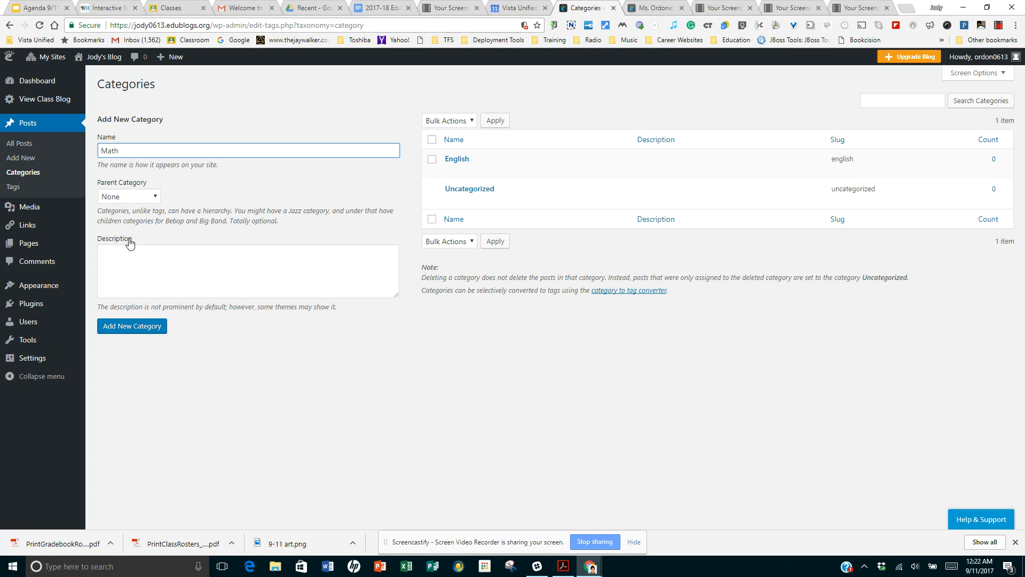
{"action": "left_click", "coordinate": [158, 330]}
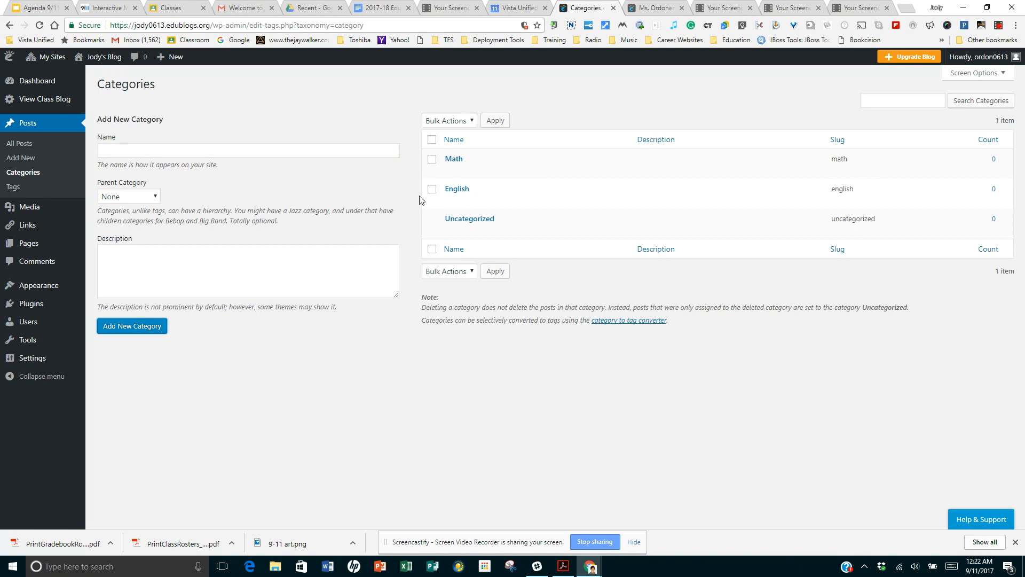
{"action": "left_click", "coordinate": [160, 152]}
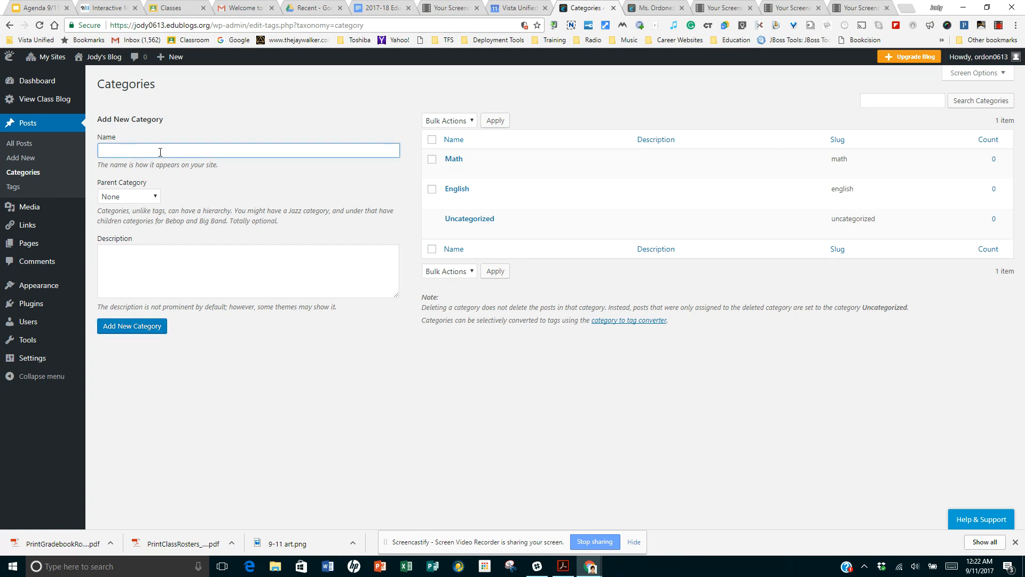
{"action": "type", "text": "Challenge"}
{"action": "left_click", "coordinate": [130, 329]}
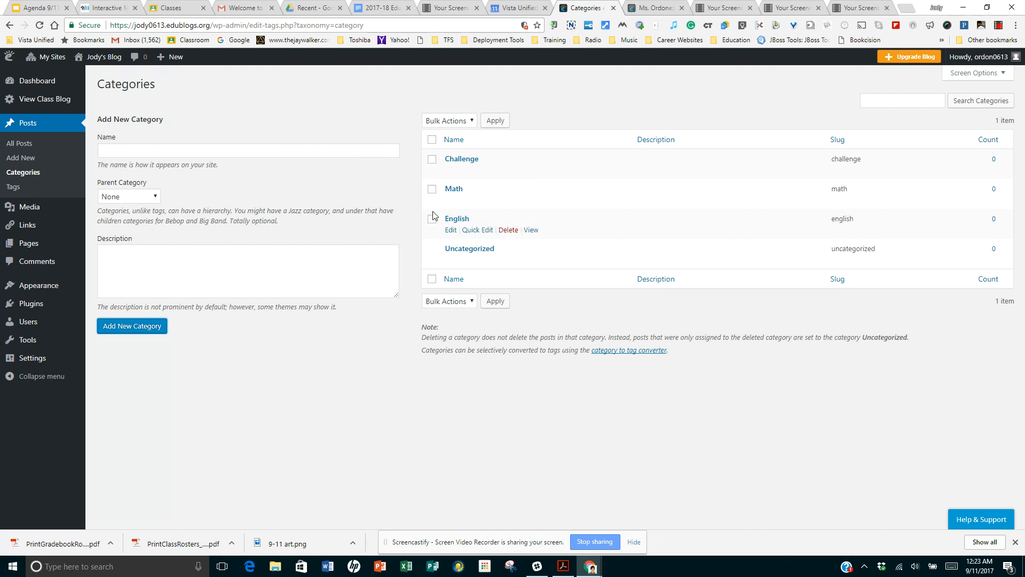
Add a category named Selfie Unit with English as its parent category
{"action": "left_click", "coordinate": [215, 152]}
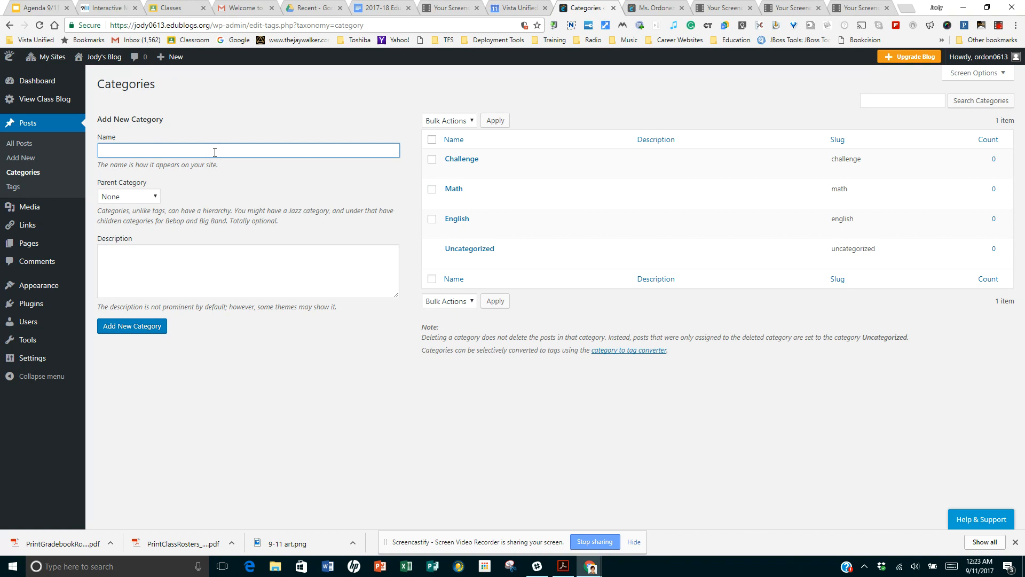
{"action": "type", "text": "elfie Unit"}
{"action": "left_click", "coordinate": [138, 201]}
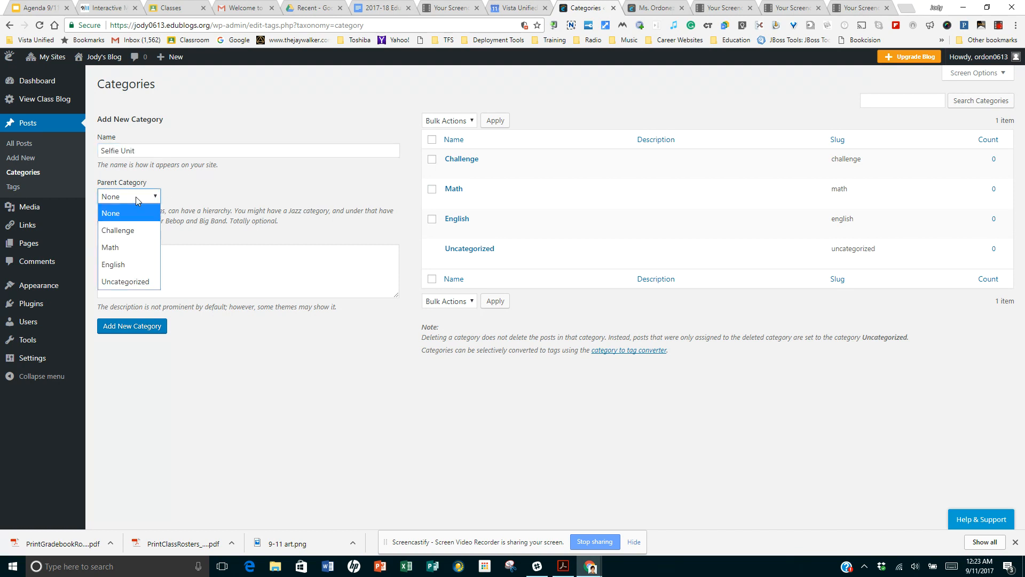
{"action": "left_click", "coordinate": [122, 265]}
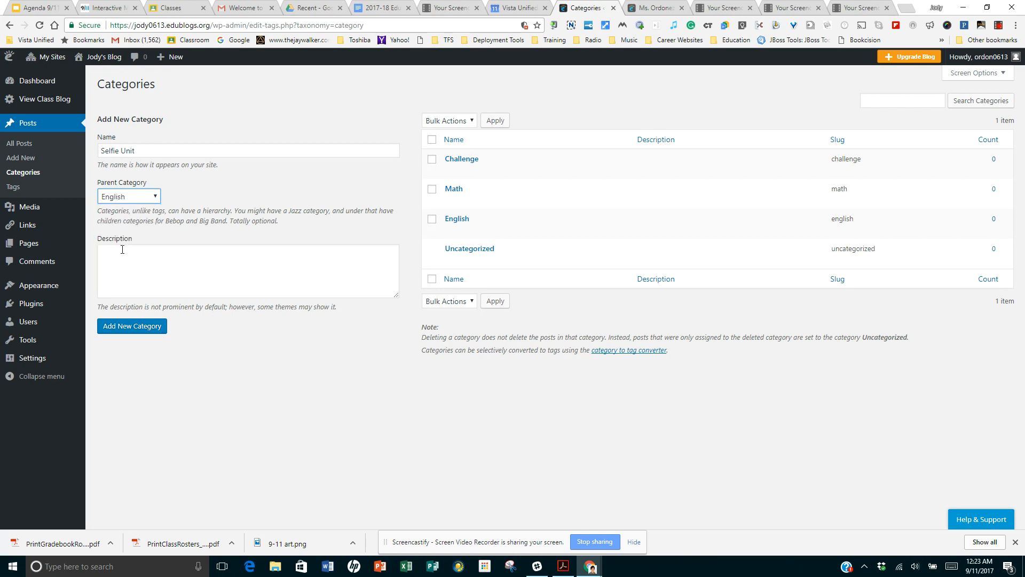
{"action": "left_click", "coordinate": [133, 330]}
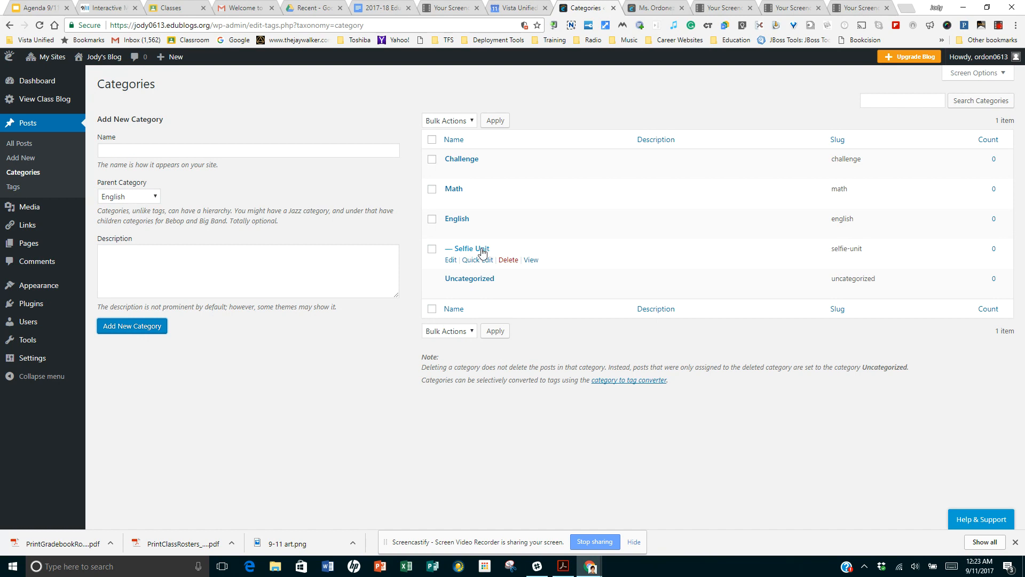
Add a category named Passion Project under the English parent category
{"action": "left_click", "coordinate": [225, 149]}
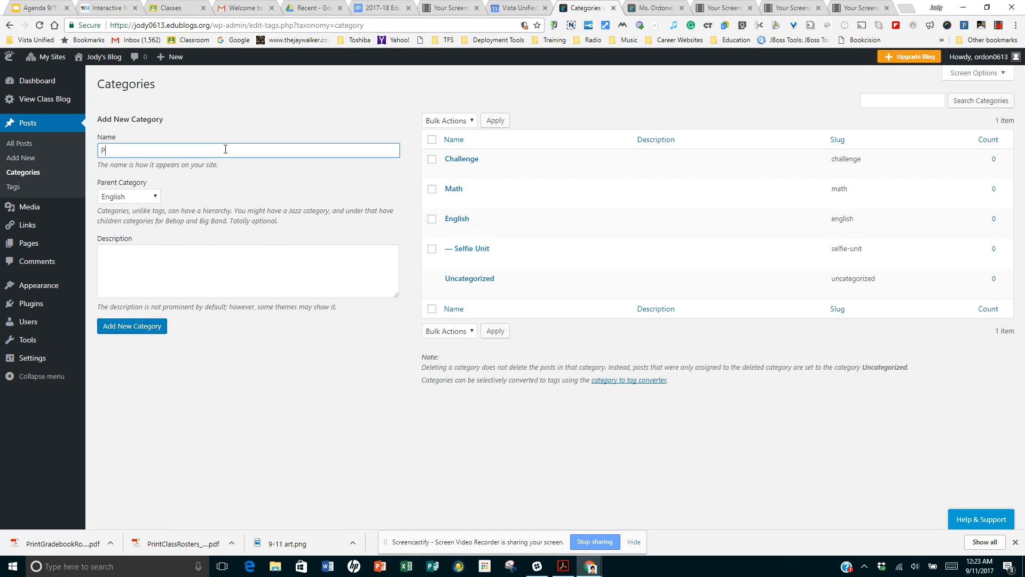
{"action": "type", "text": "Passion Project"}
{"action": "left_click", "coordinate": [115, 331]}
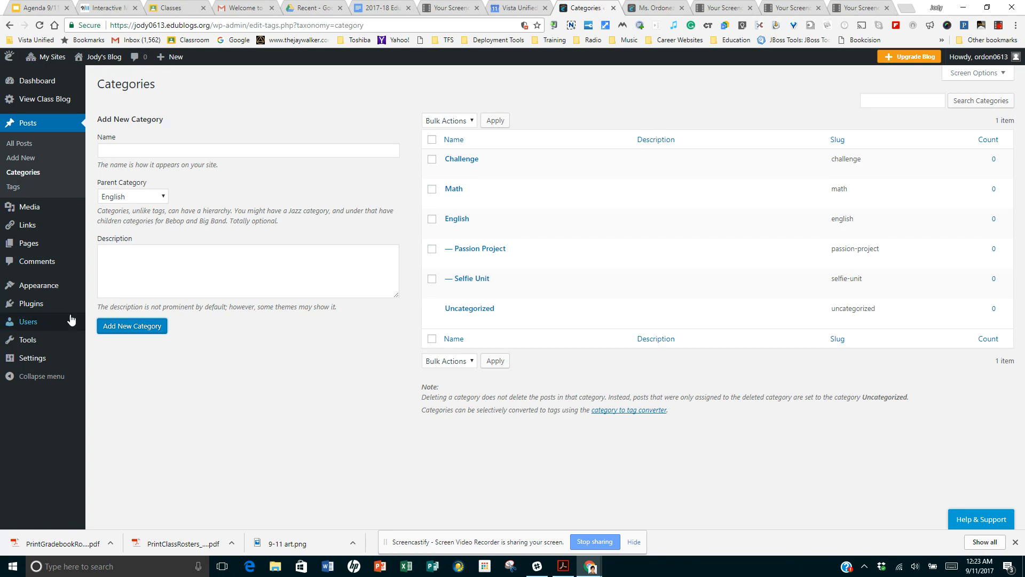
Open the blog's menu editor and list all categories available for Menu 1
{"action": "mouse_move", "coordinate": [52, 291]}
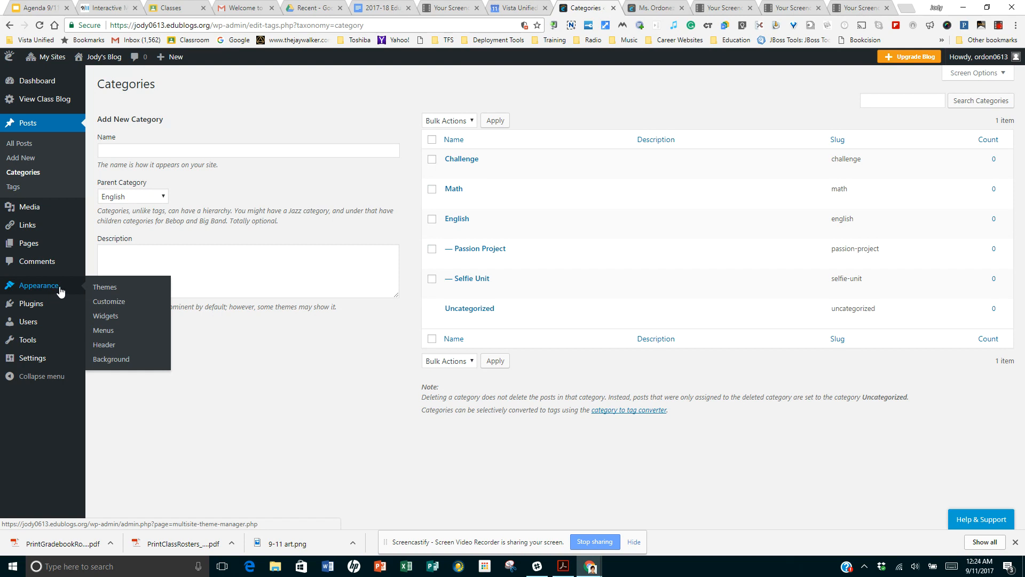
{"action": "left_click", "coordinate": [104, 331]}
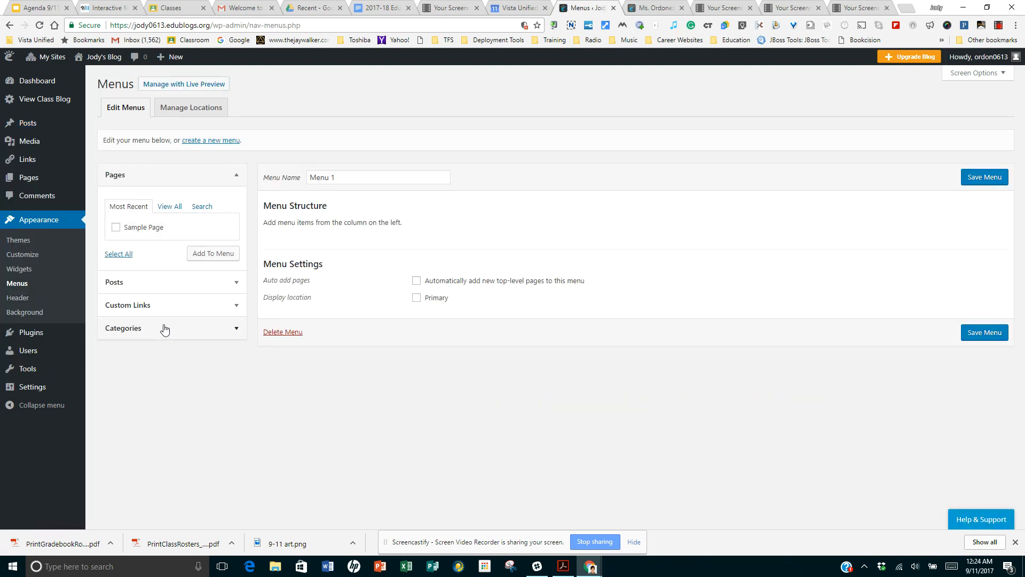
{"action": "left_click", "coordinate": [131, 333]}
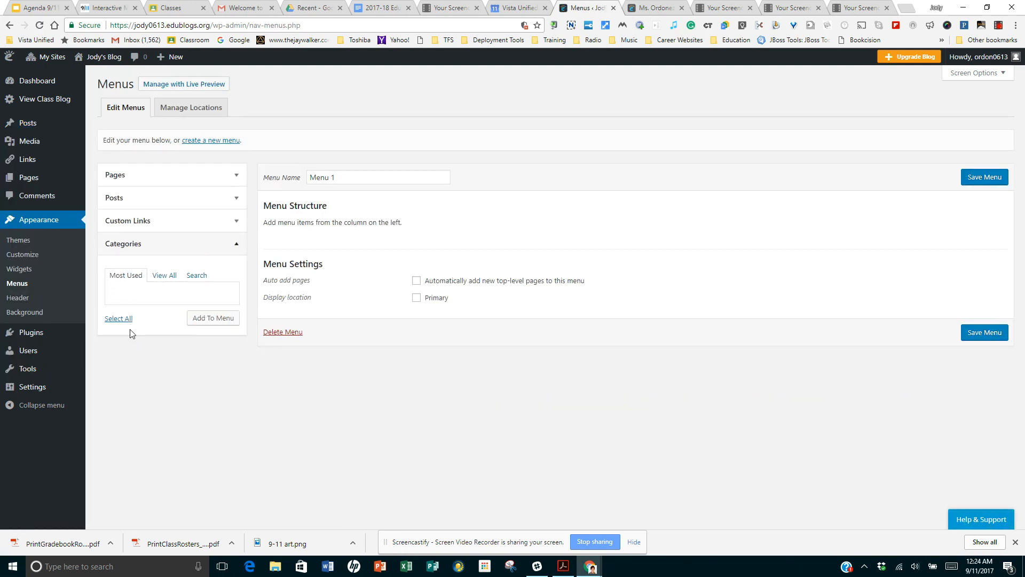
{"action": "left_click", "coordinate": [162, 277]}
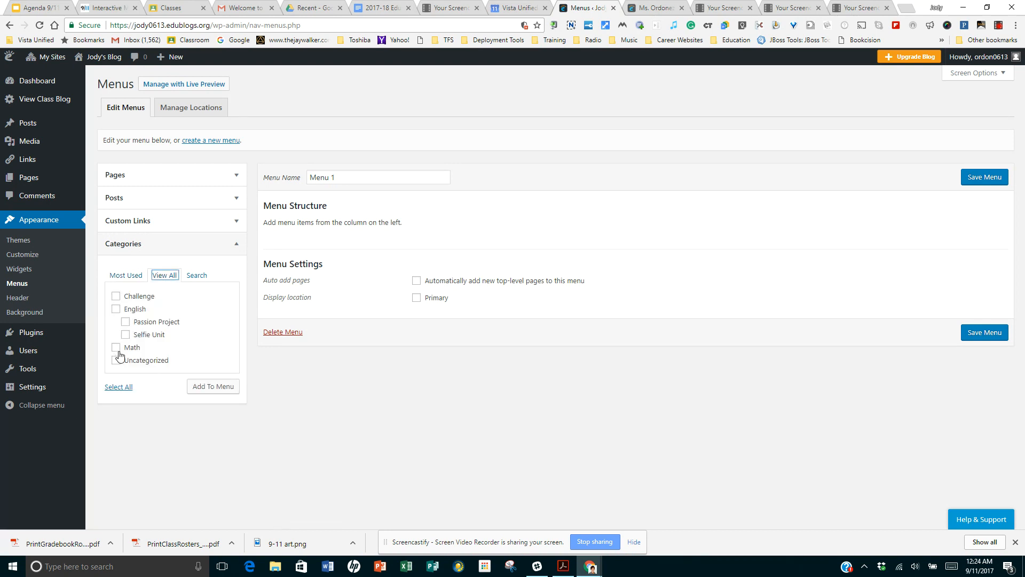
Add the Challenge, English, Passion Project, Selfie Unit and Math categories to Menu 1 and save the menu
{"action": "left_click", "coordinate": [115, 297]}
{"action": "left_click", "coordinate": [116, 310]}
{"action": "left_click", "coordinate": [126, 322]}
{"action": "left_click", "coordinate": [126, 334]}
{"action": "left_click", "coordinate": [114, 348]}
{"action": "left_click", "coordinate": [126, 321]}
{"action": "left_click", "coordinate": [128, 322]}
{"action": "left_click", "coordinate": [203, 389]}
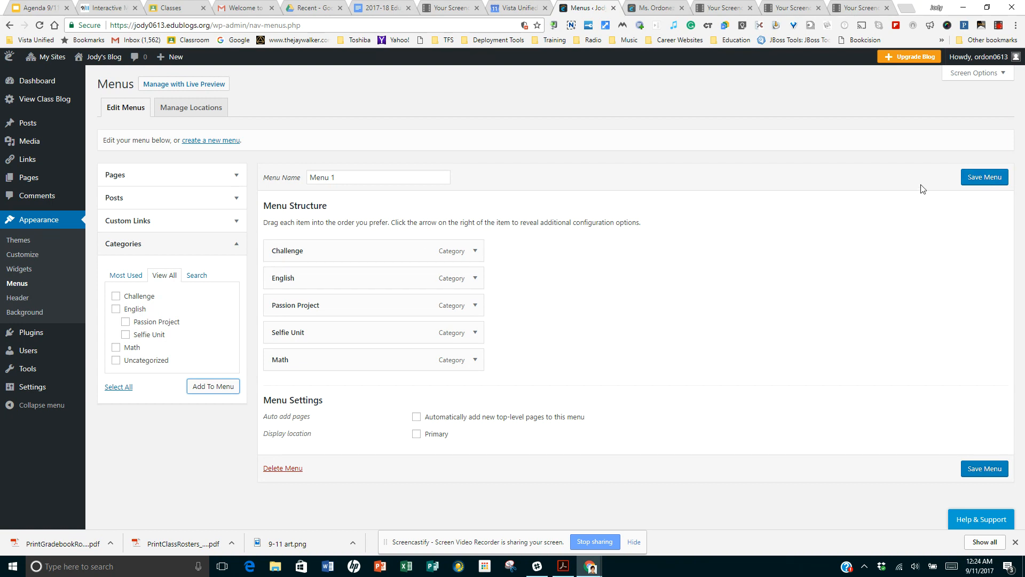
{"action": "left_click", "coordinate": [993, 183]}
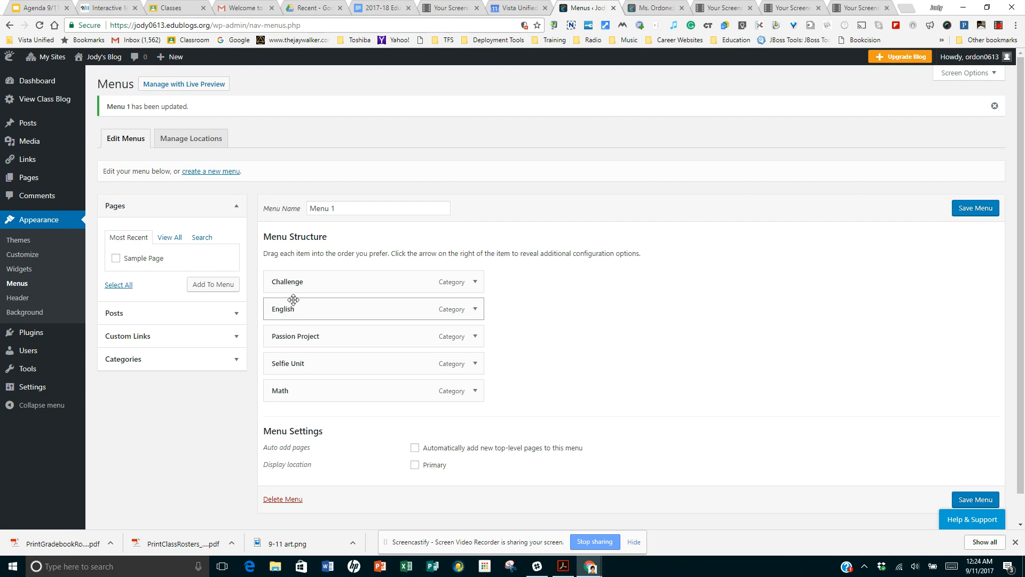
Reorder Menu 1 with Challenge last and Selfie Unit followed by Passion Project as sub items of English, and save it
{"action": "left_click_drag", "start_coordinate": [306, 281], "coordinate": [306, 391]}
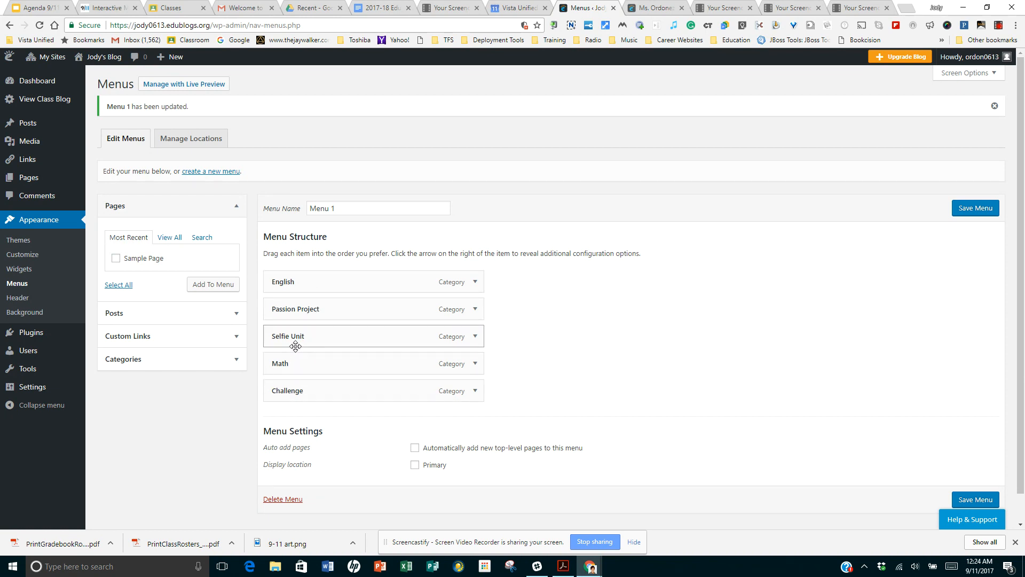
{"action": "left_click_drag", "start_coordinate": [304, 308], "coordinate": [322, 333]}
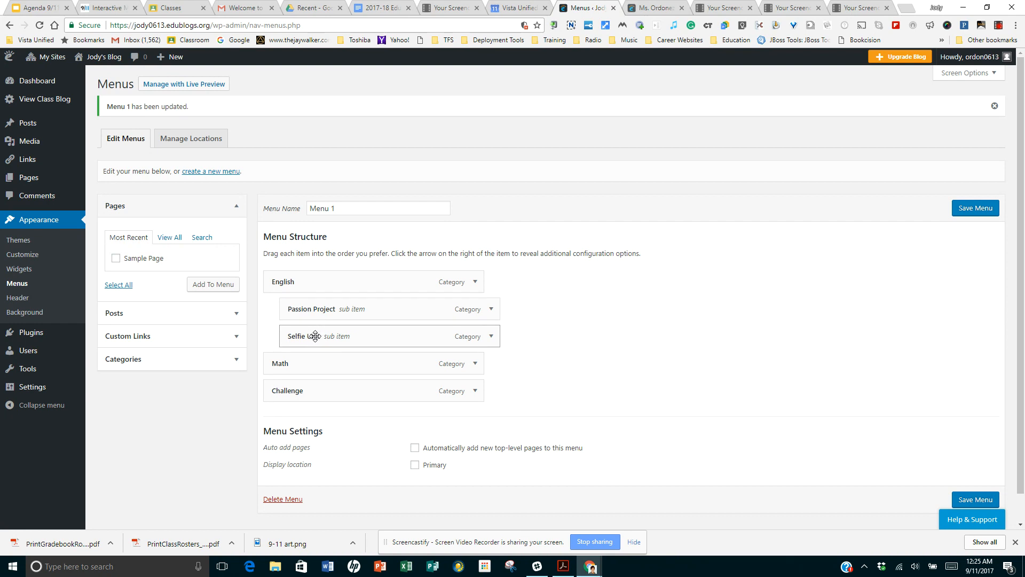
{"action": "left_click_drag", "start_coordinate": [313, 335], "coordinate": [311, 305]}
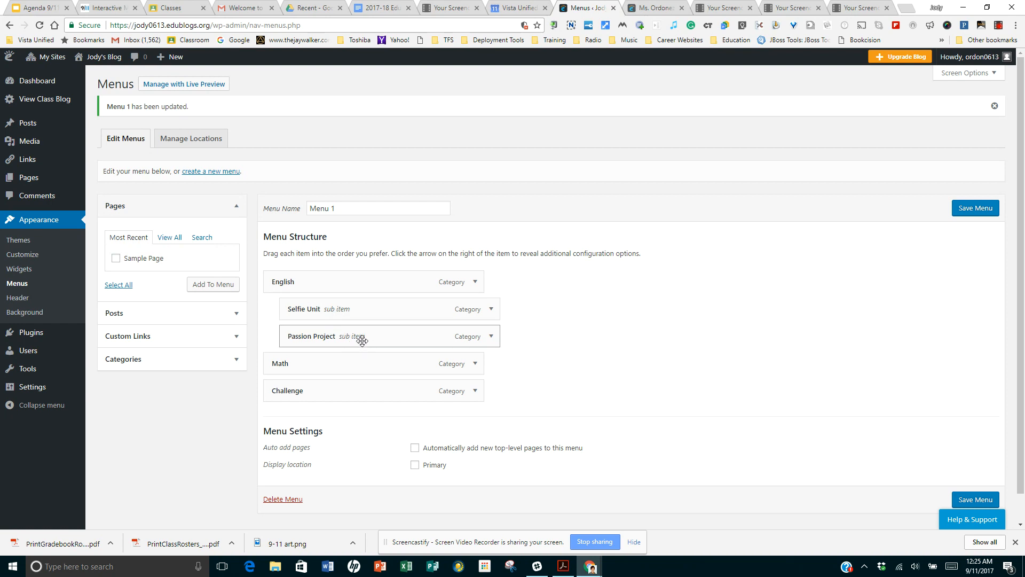
{"action": "left_click", "coordinate": [971, 210]}
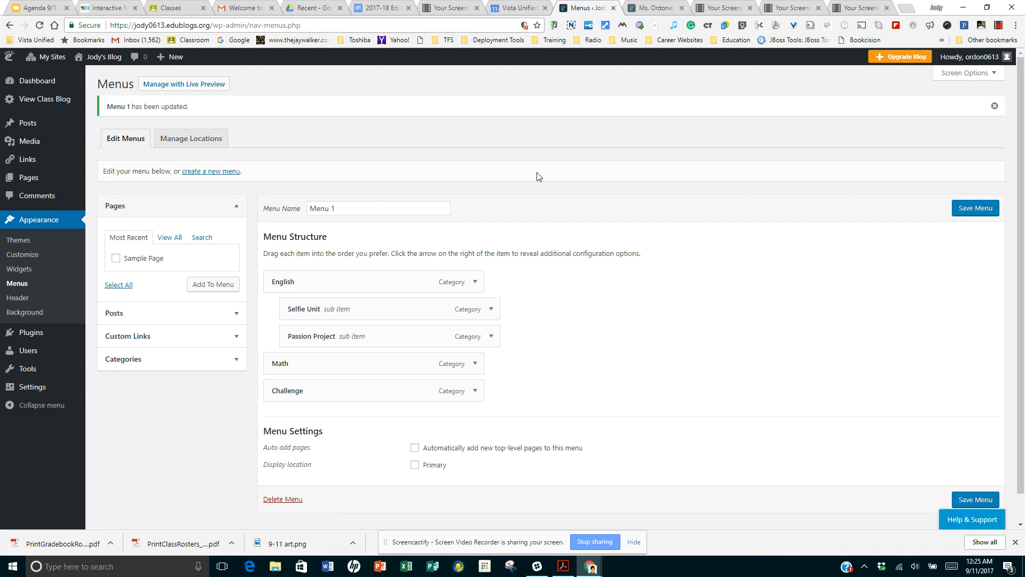
Assign Menu 1 to the theme's Primary location and save the changes
{"action": "left_click", "coordinate": [206, 140]}
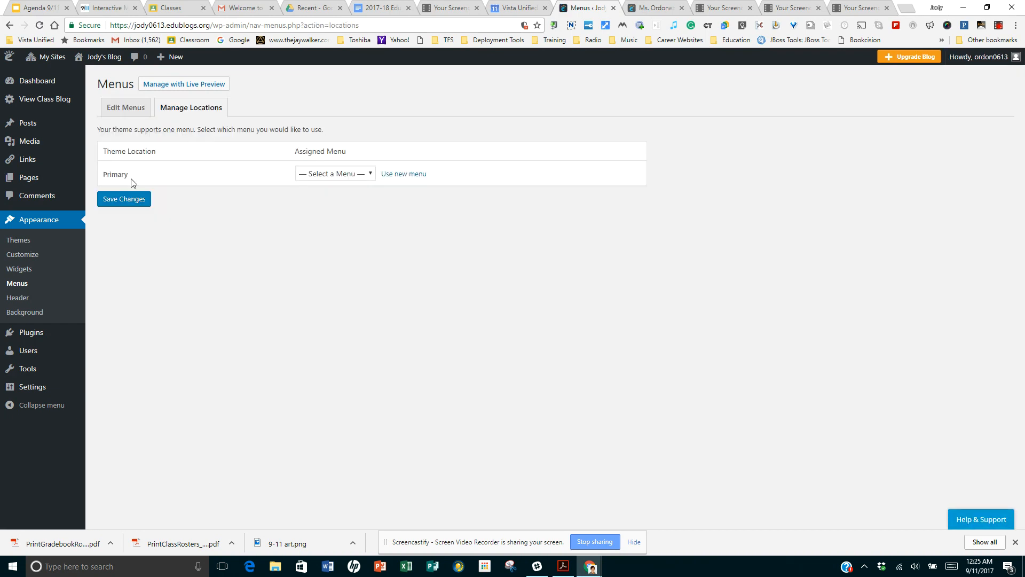
{"action": "left_click", "coordinate": [331, 174]}
{"action": "left_click", "coordinate": [323, 208]}
{"action": "left_click", "coordinate": [122, 205]}
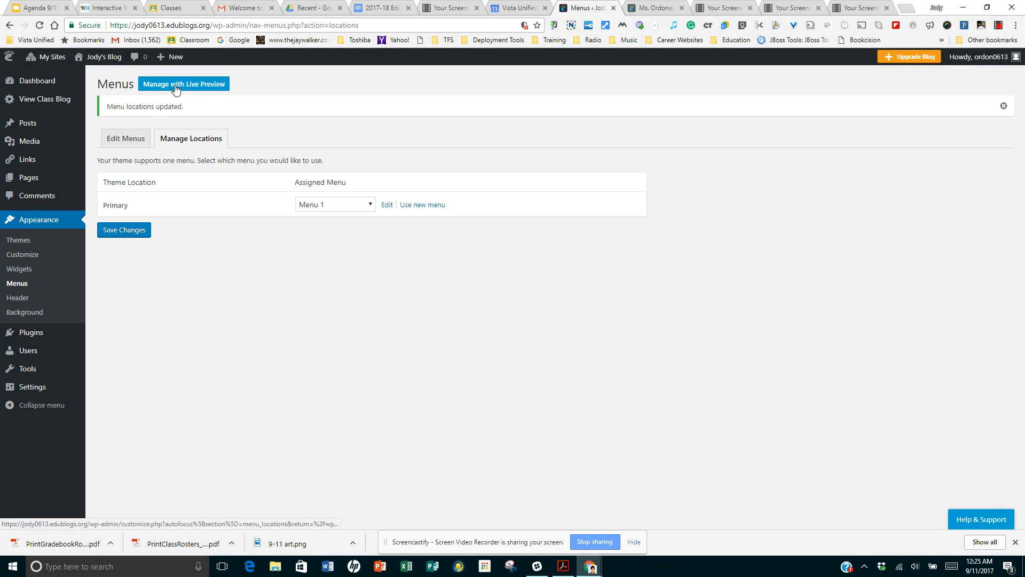
View the published blog to check its page menu, reload it and open the English category page
{"action": "mouse_move", "coordinate": [102, 58]}
{"action": "left_click", "coordinate": [93, 76]}
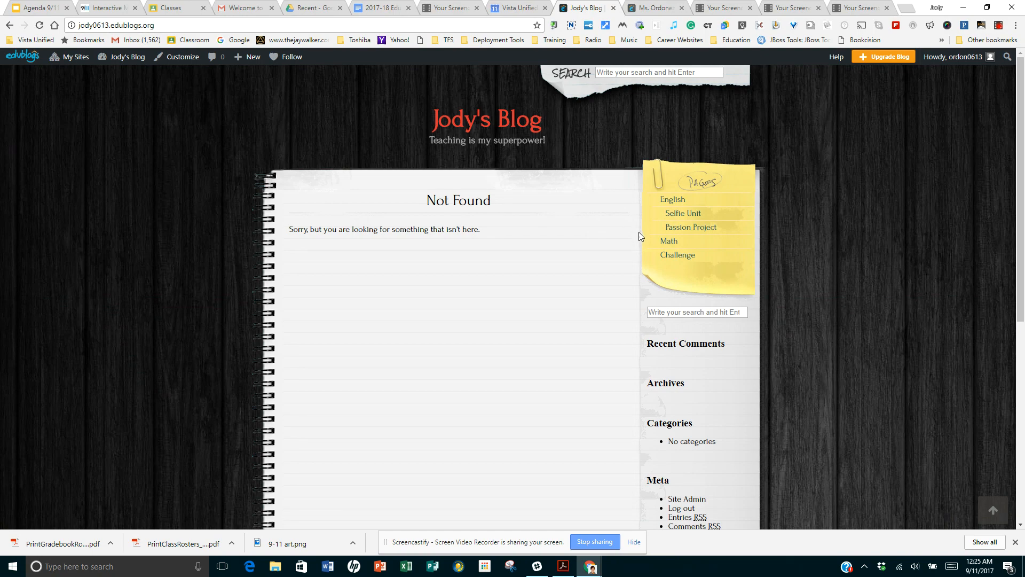
{"action": "scroll", "coordinate": [639, 229], "scroll_direction": "down", "scroll_amount": 4}
{"action": "scroll", "coordinate": [668, 331], "scroll_direction": "down", "scroll_amount": 3}
{"action": "scroll", "coordinate": [632, 327], "scroll_direction": "up", "scroll_amount": 7}
{"action": "left_click", "coordinate": [41, 26]}
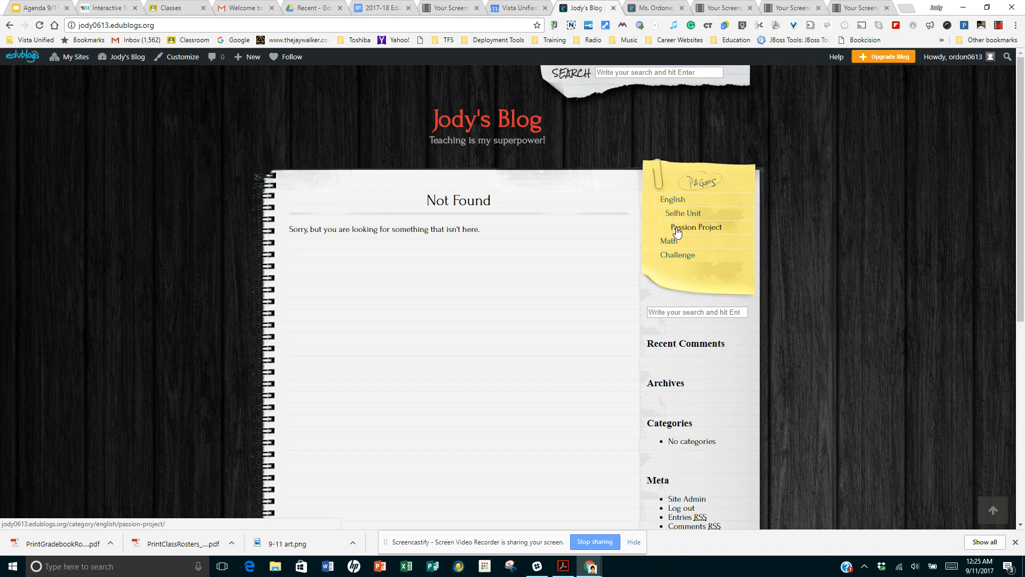
{"action": "left_click", "coordinate": [681, 199]}
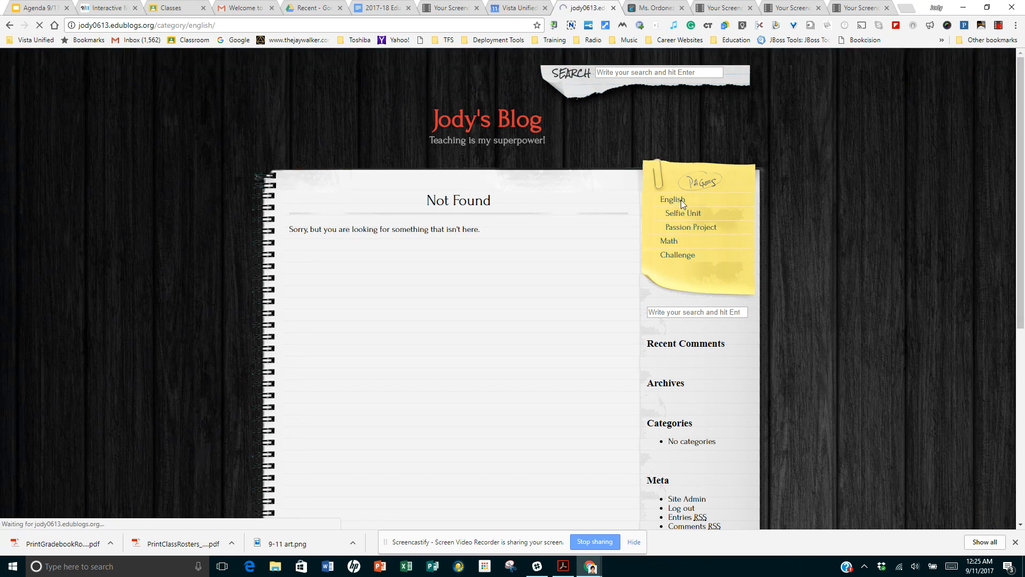